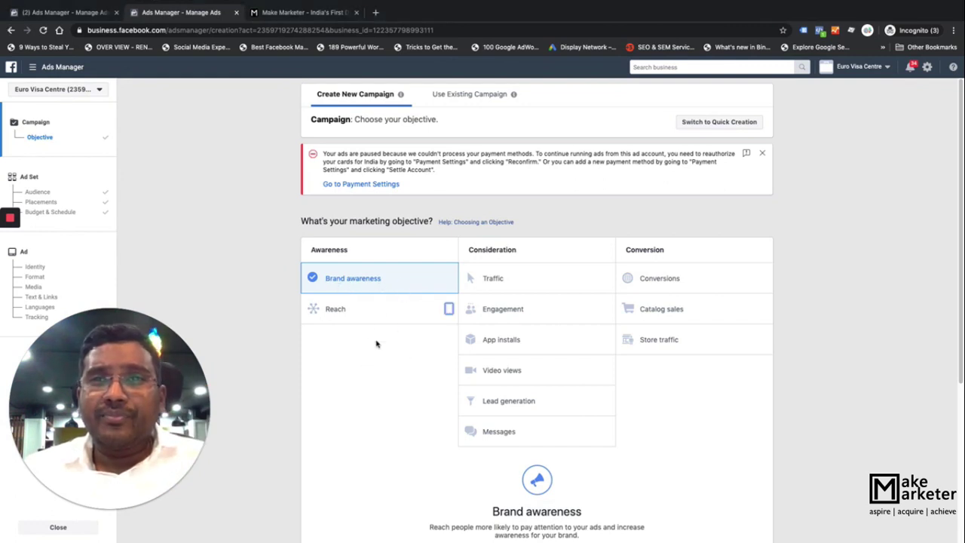
Check the Brand awareness objective's description, then switch to the Word document and read the notes on ad recall lift and Google Tag Manager
mouse_move(450, 280)
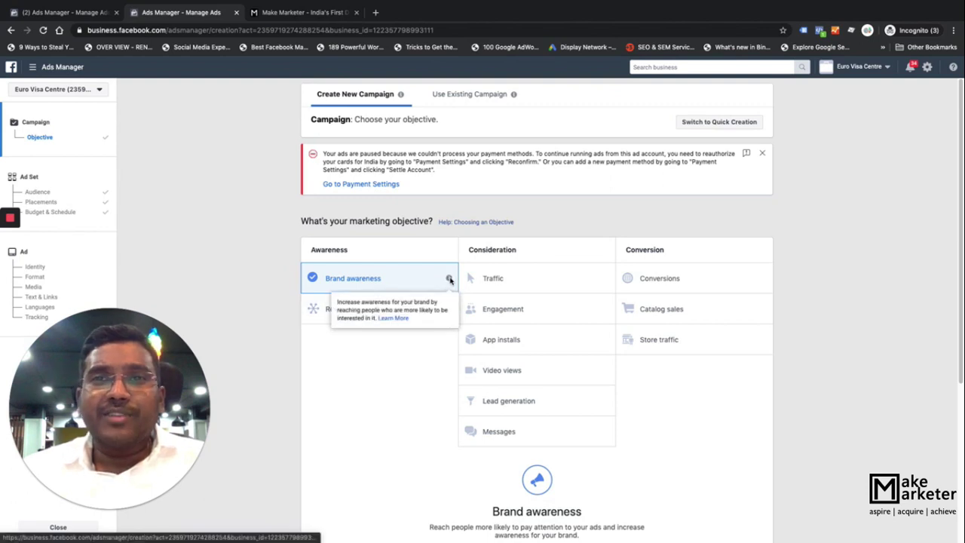
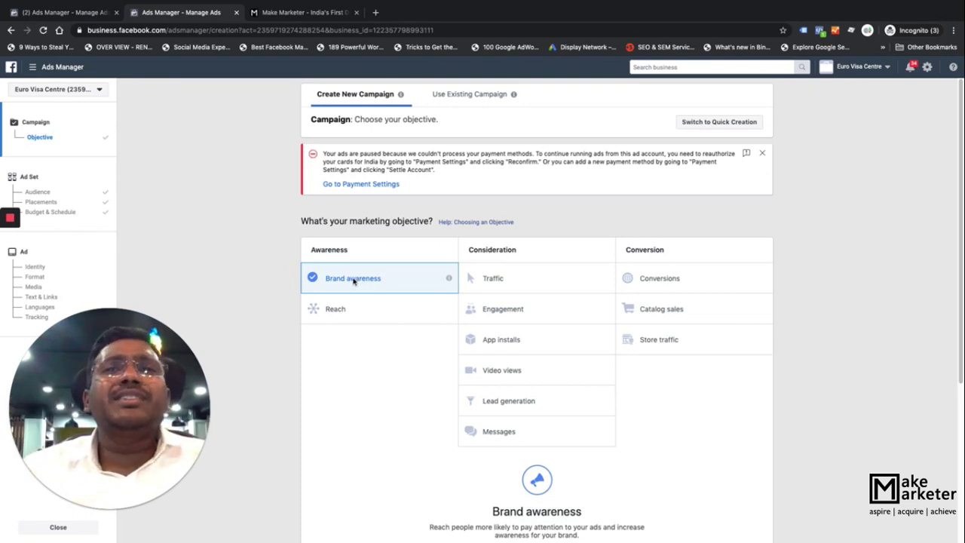
key(ctrl+Up)
click(347, 19)
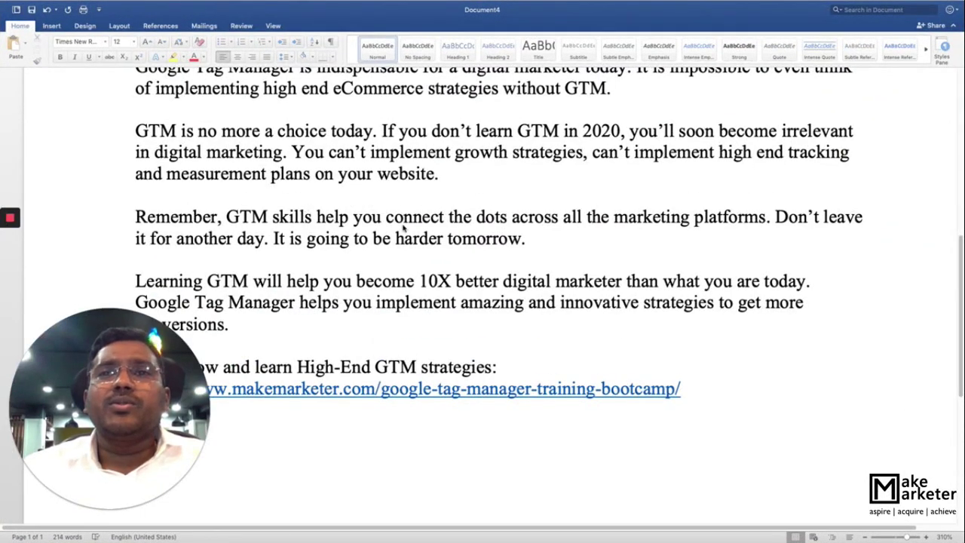
scroll(463, 295, up, 15)
scroll(464, 295, down, 2)
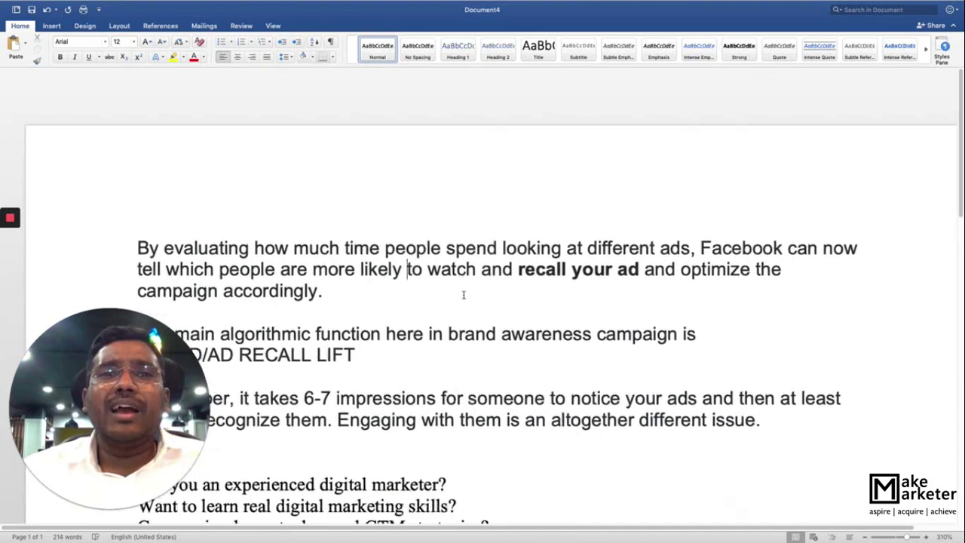
drag(155, 386, 653, 386)
drag(655, 421, 745, 438)
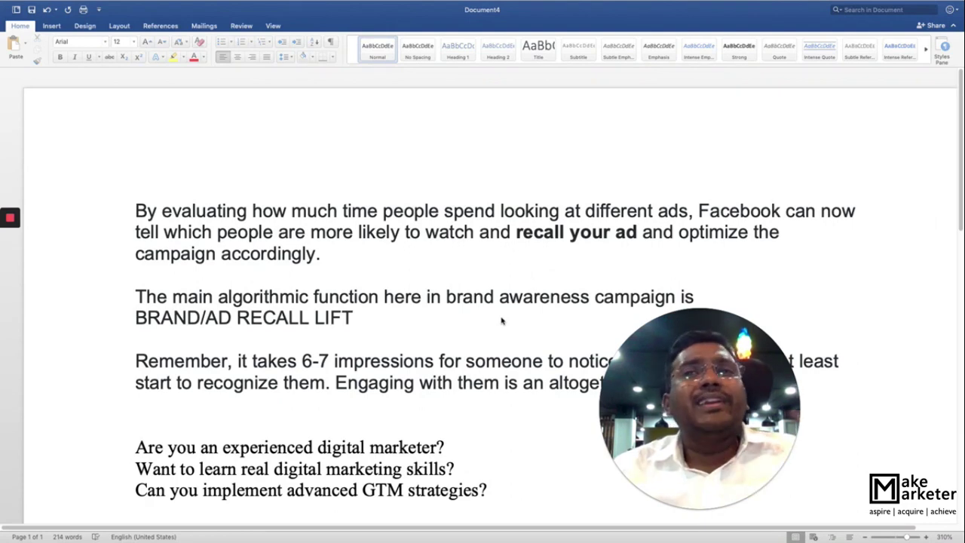
scroll(366, 332, down, 1)
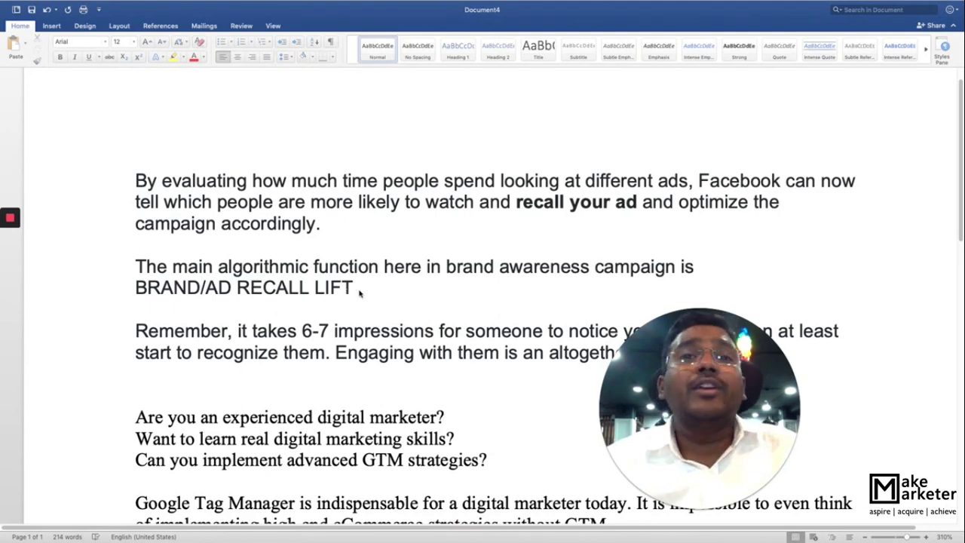
scroll(360, 294, down, 2)
scroll(362, 405, down, 2)
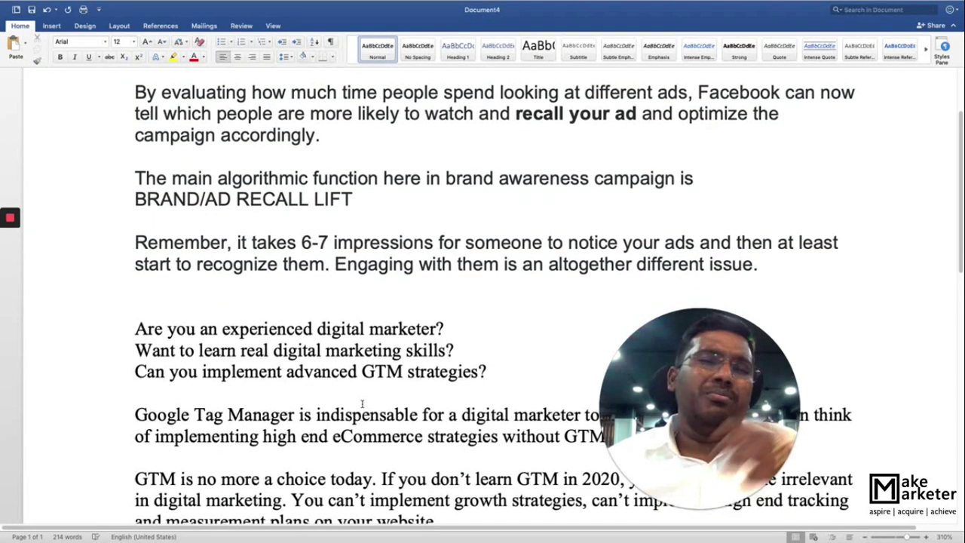
scroll(362, 405, down, 1)
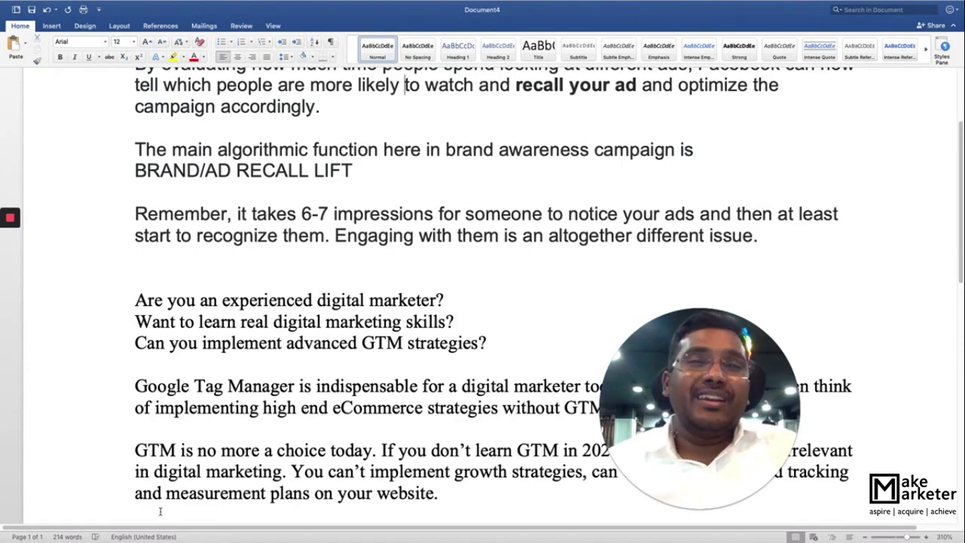
scroll(326, 407, down, 3)
scroll(338, 369, up, 3)
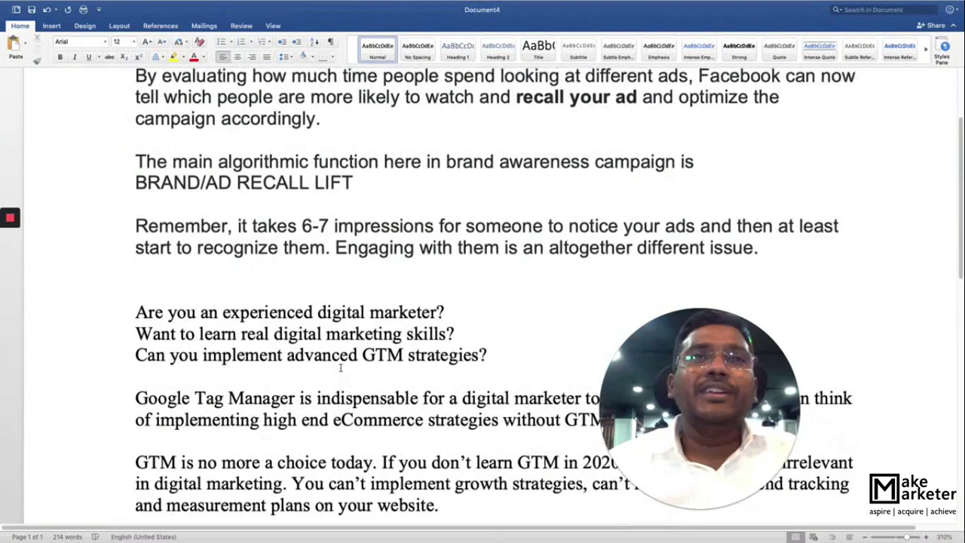
Return to Ads Manager in Chrome and continue to the ad set settings with the Brand awareness objective and campaign name kept
key(ctrl+Up)
key(ctrl+Right)
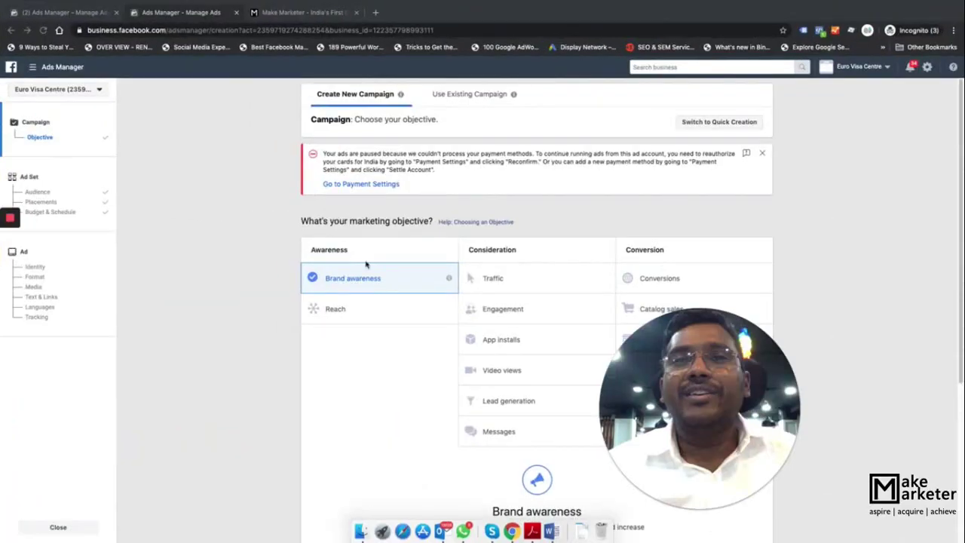
scroll(375, 279, down, 5)
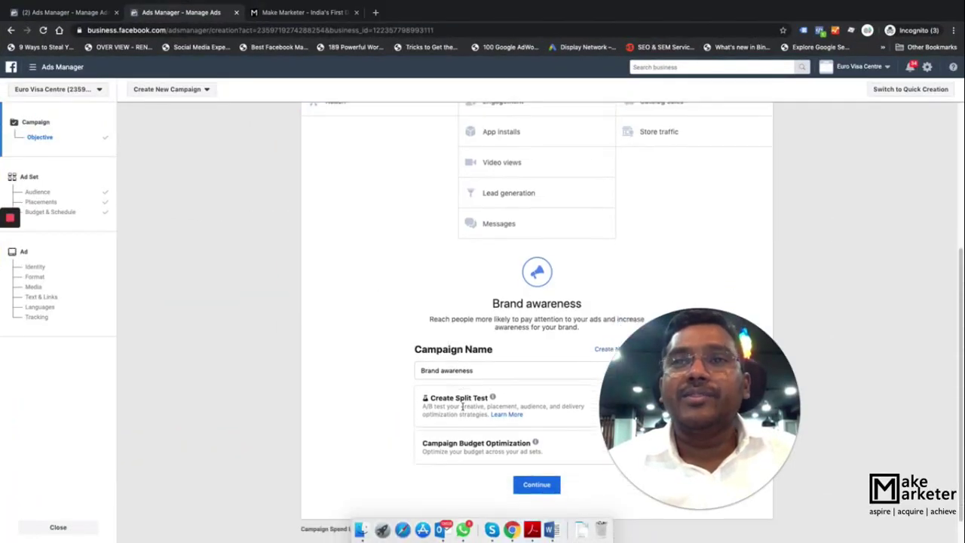
drag(701, 385, 188, 382)
click(173, 506)
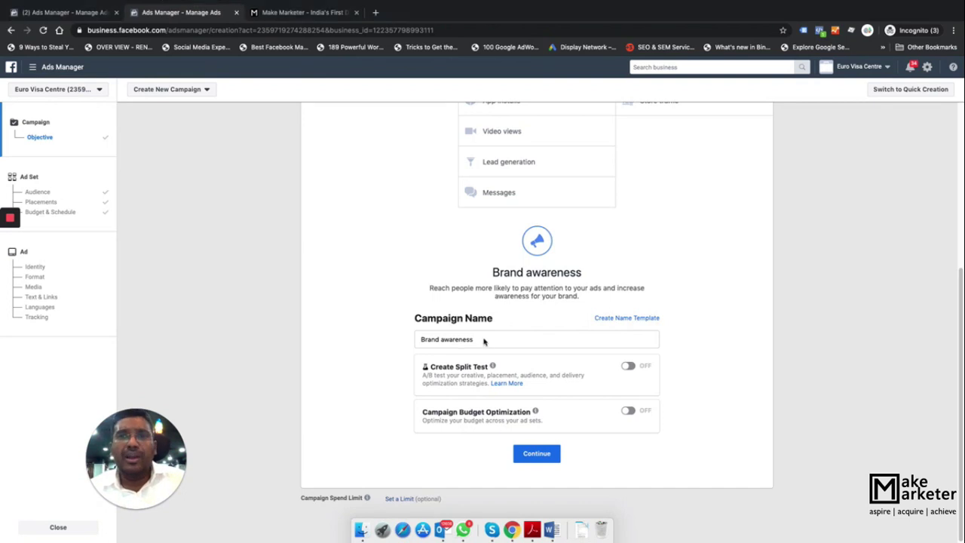
click(528, 456)
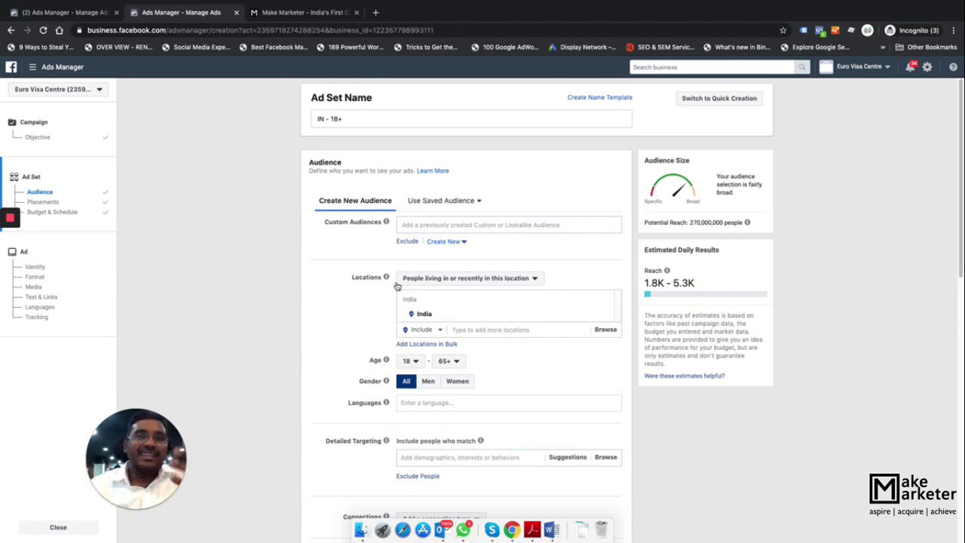
Rename the ad set as GTM_Hyd_22_40
scroll(385, 144, down, 3)
scroll(385, 143, up, 3)
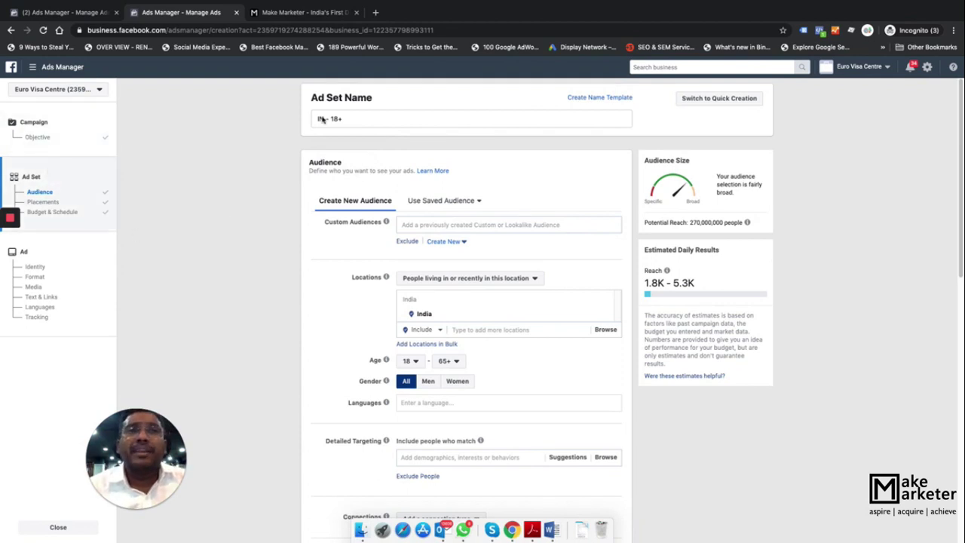
click(367, 119)
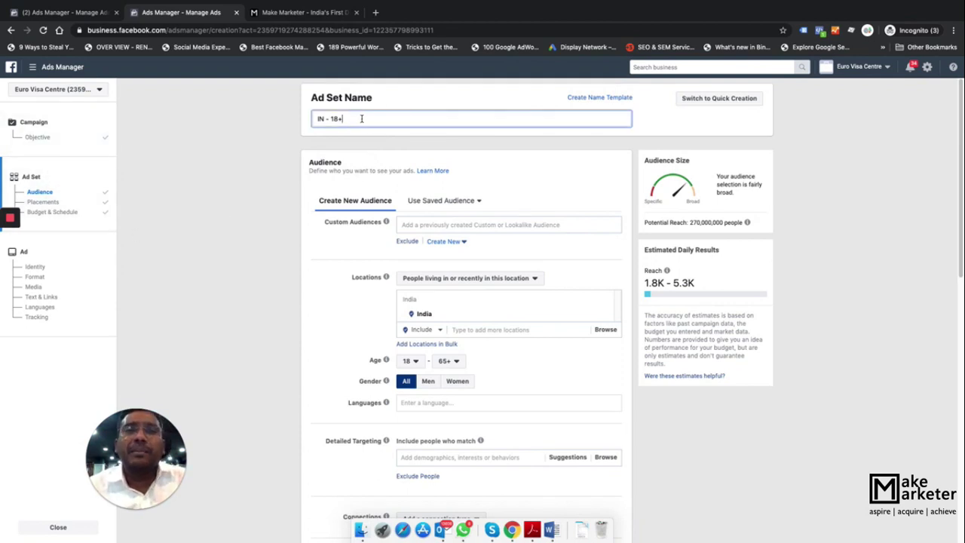
drag(363, 117, 315, 121)
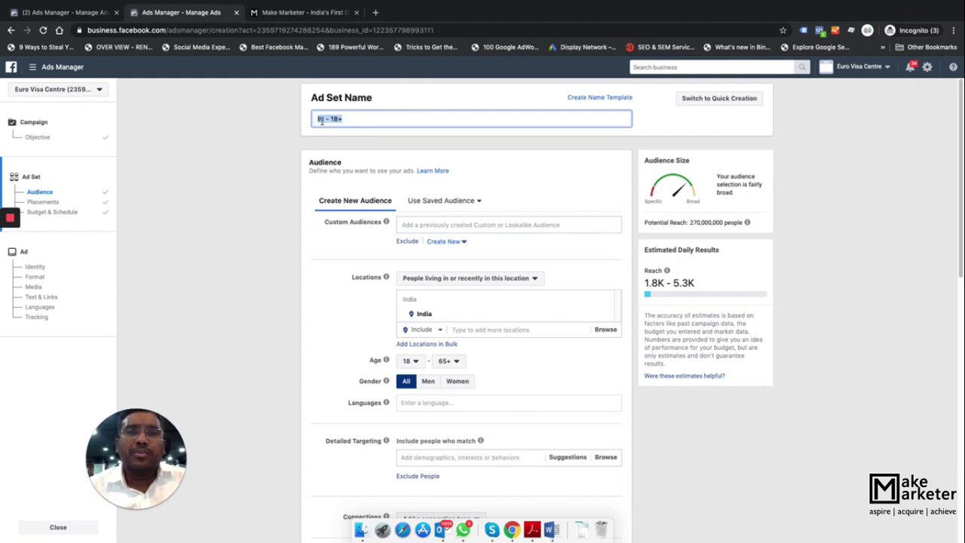
text(GTM)
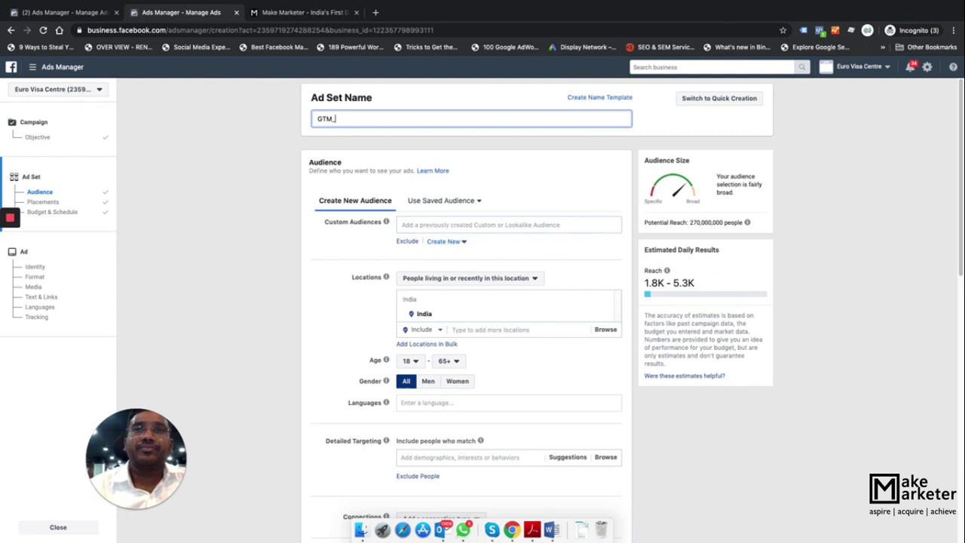
text(_Hyd)
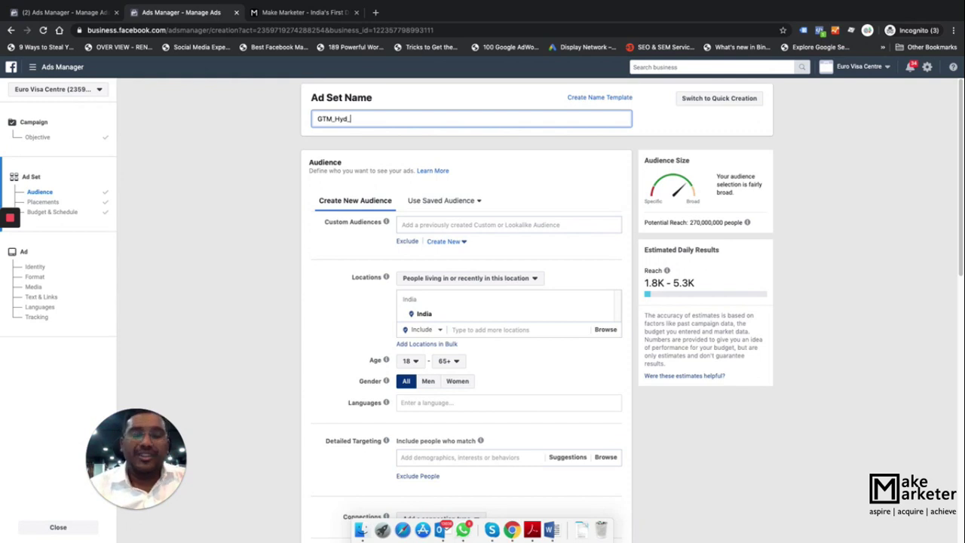
text(_1)
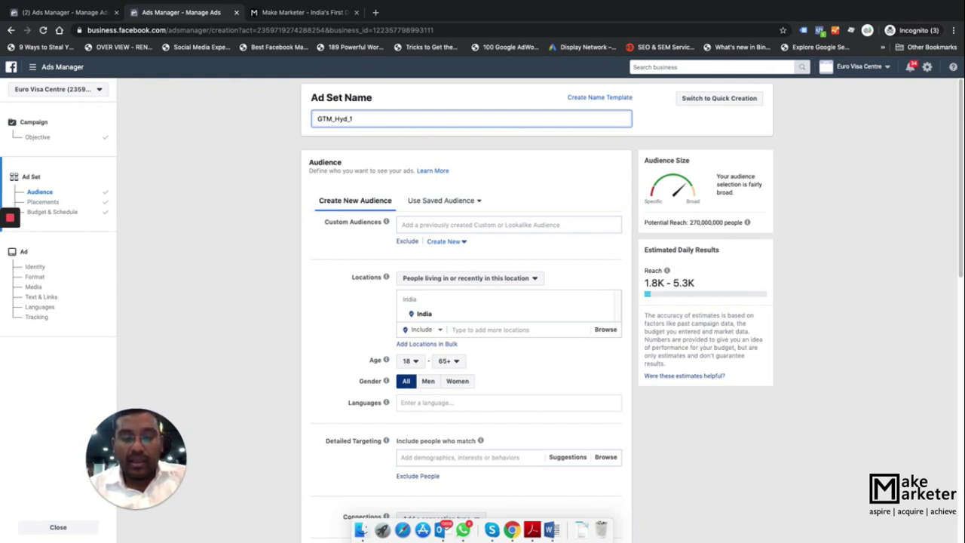
key(BackSpace)
text(2)
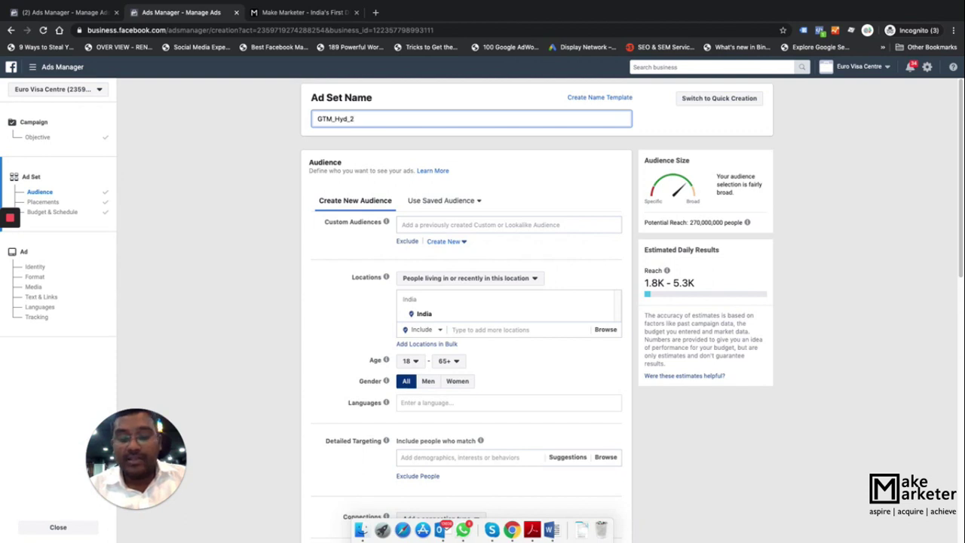
text(2_3)
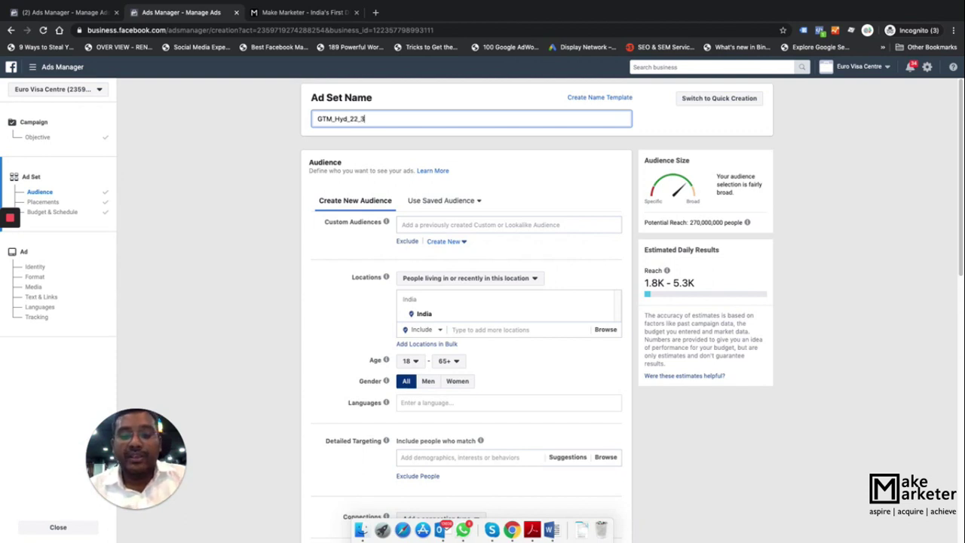
key(BackSpace)
text(40)
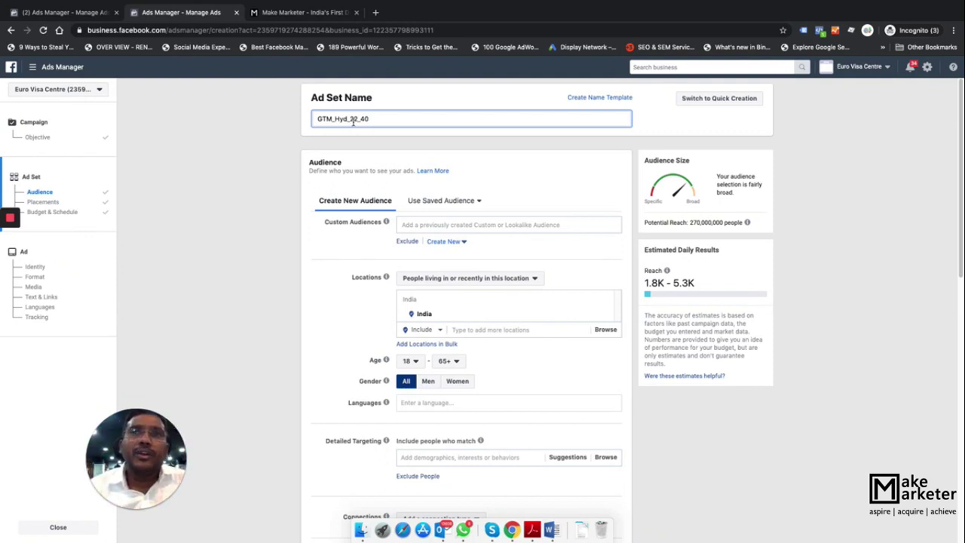
Review the options for creating a new custom or lookalike audience and the available location targeting types
click(405, 225)
click(367, 245)
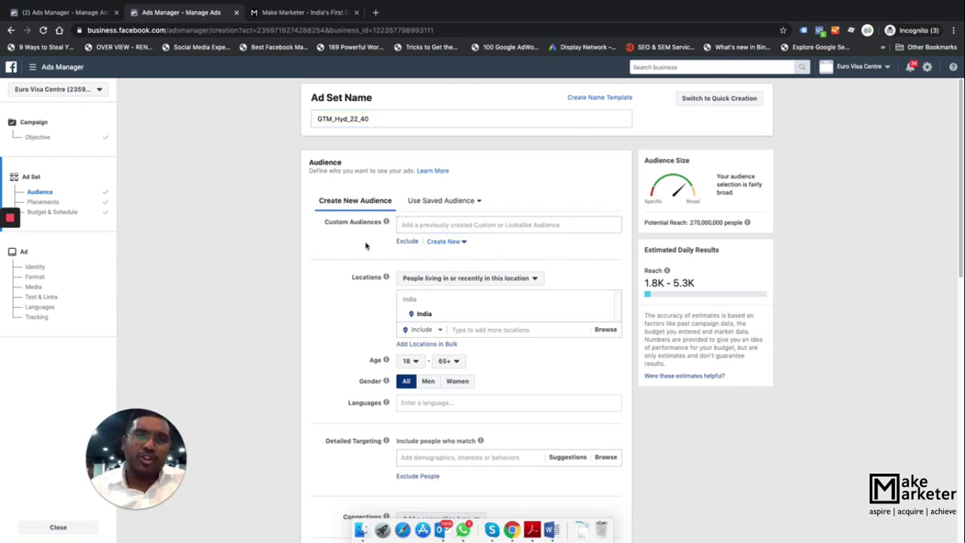
click(410, 226)
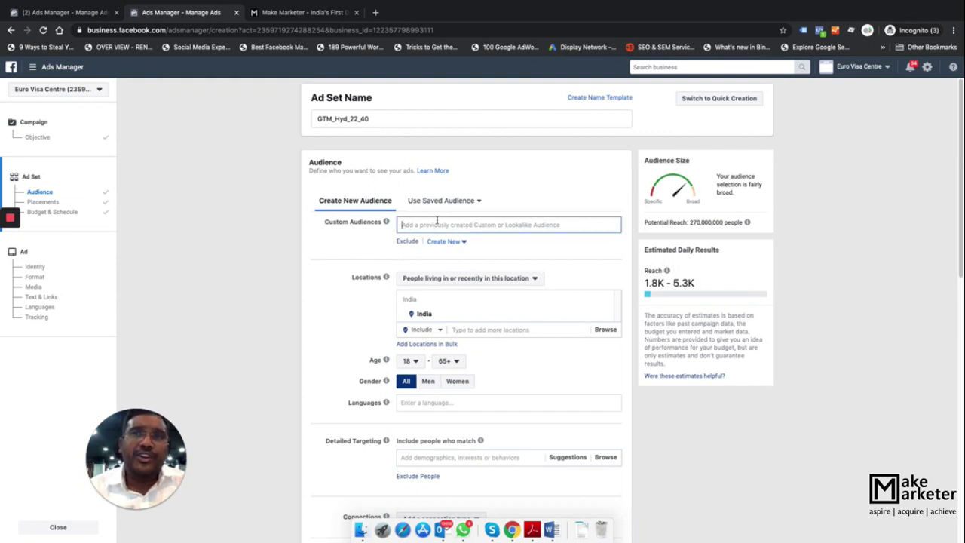
click(455, 242)
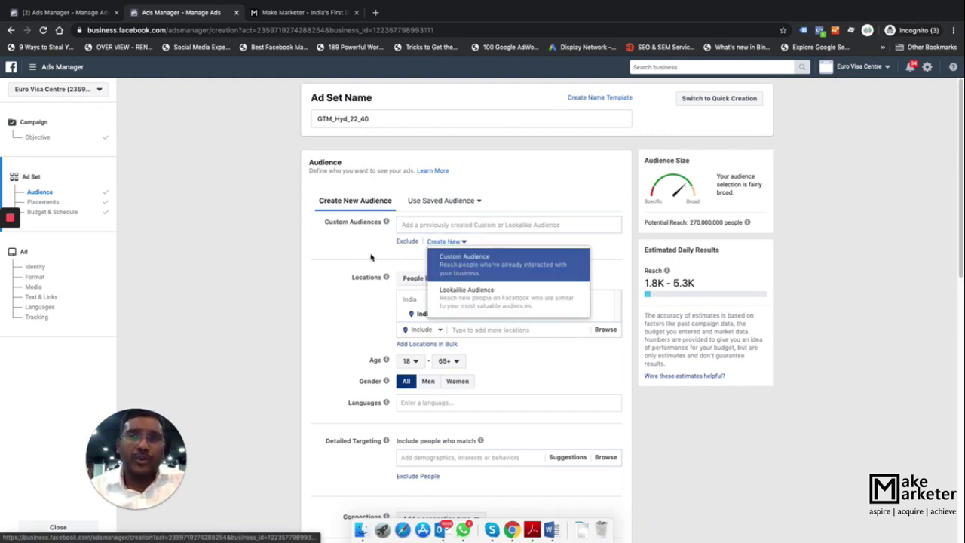
click(345, 252)
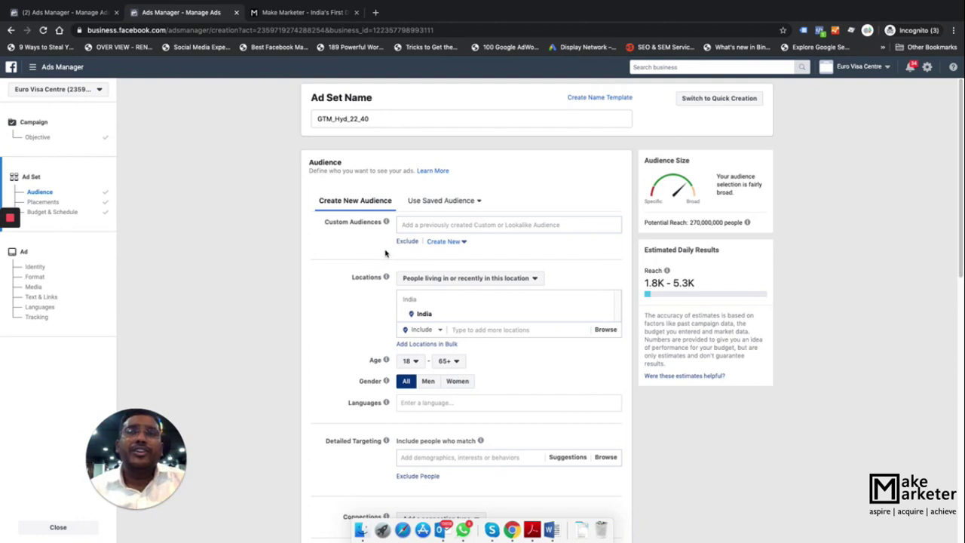
click(448, 281)
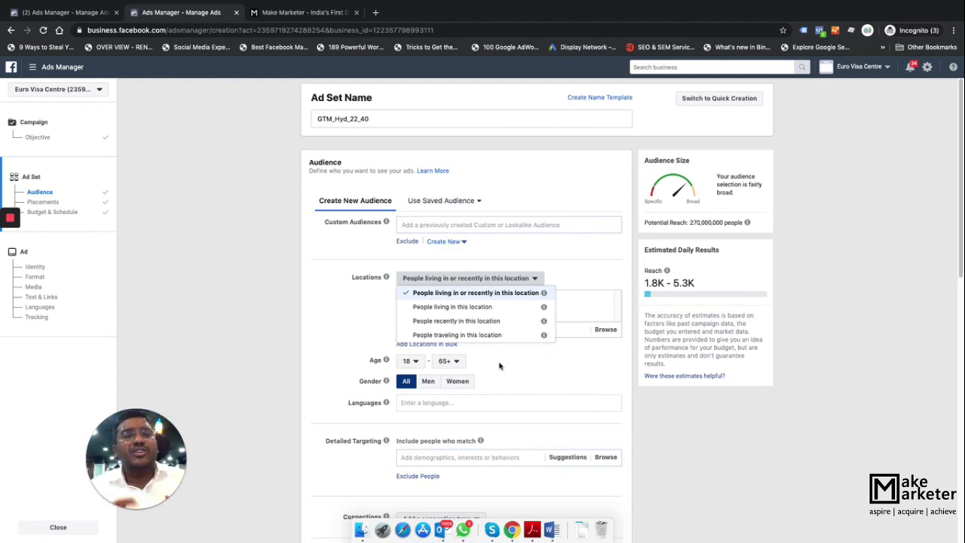
click(319, 339)
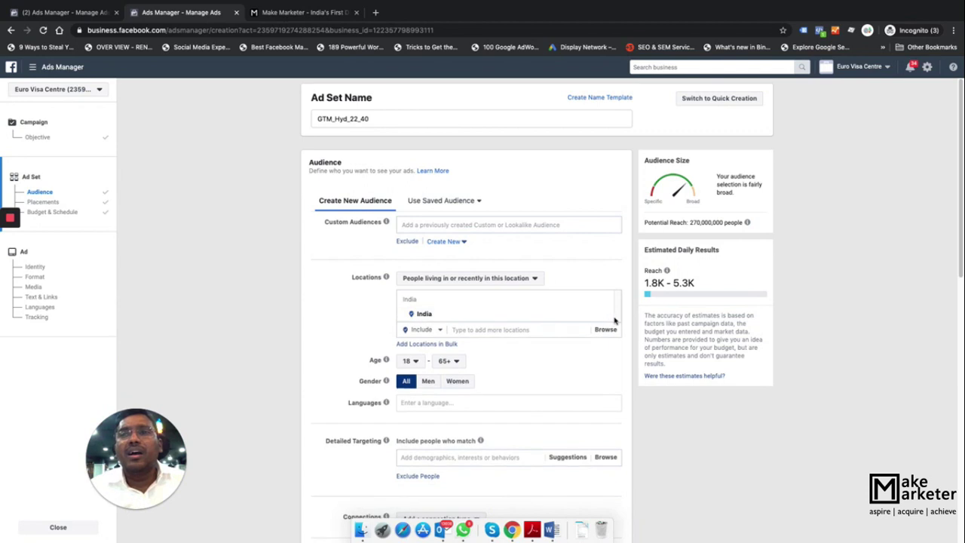
Replace India in the audience locations with the city of Hyderabad, Telangana, India
key(BackSpace)
click(467, 329)
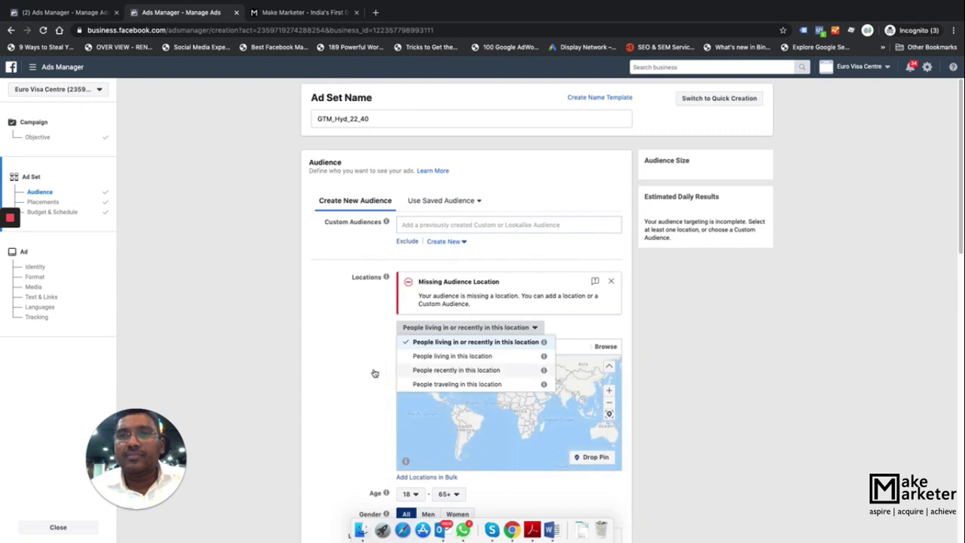
click(324, 361)
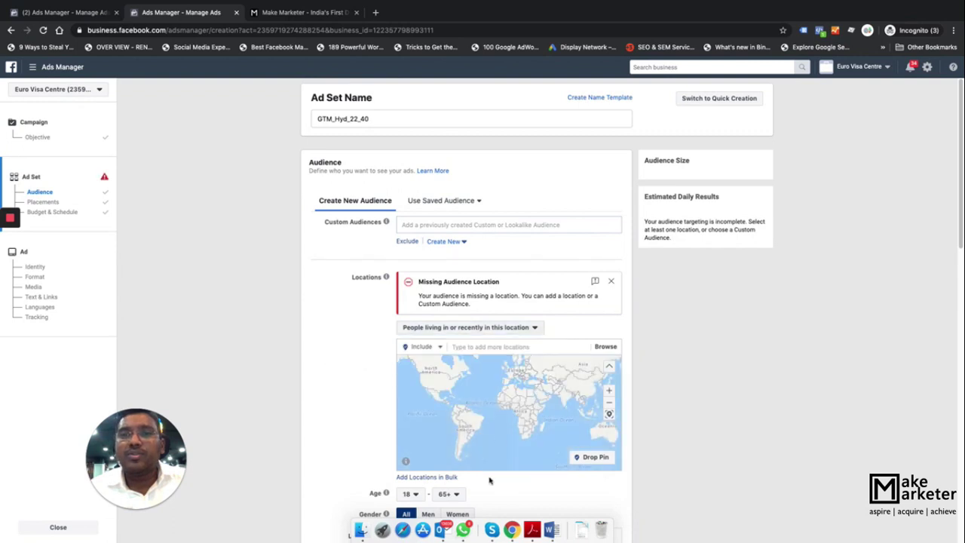
click(491, 348)
text(Hyderabad)
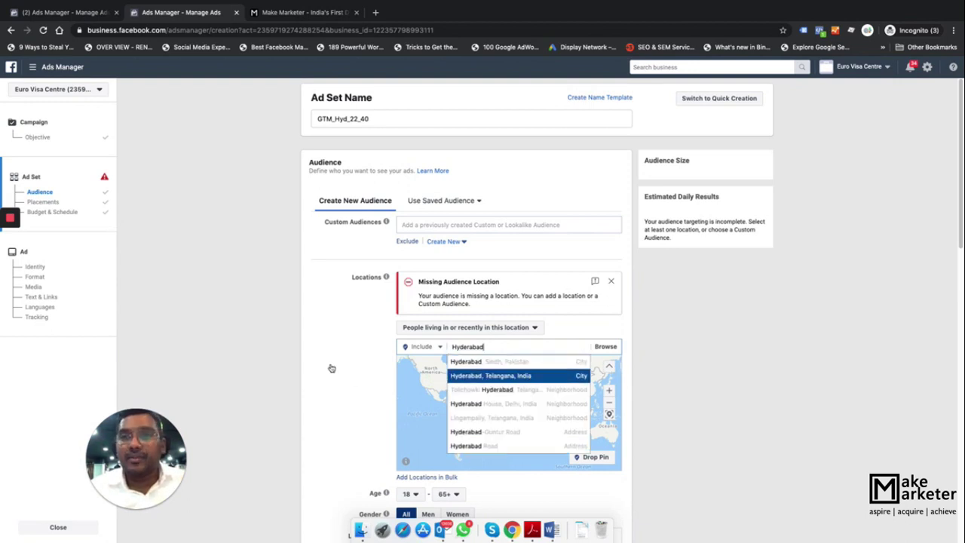
key(Return)
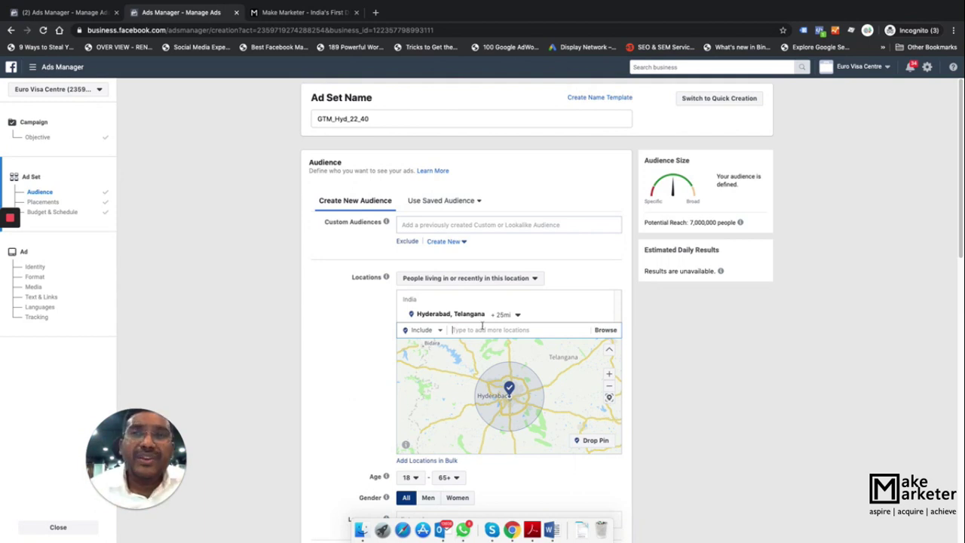
Reduce the radius around the Hyderabad location to 10 mi
click(519, 316)
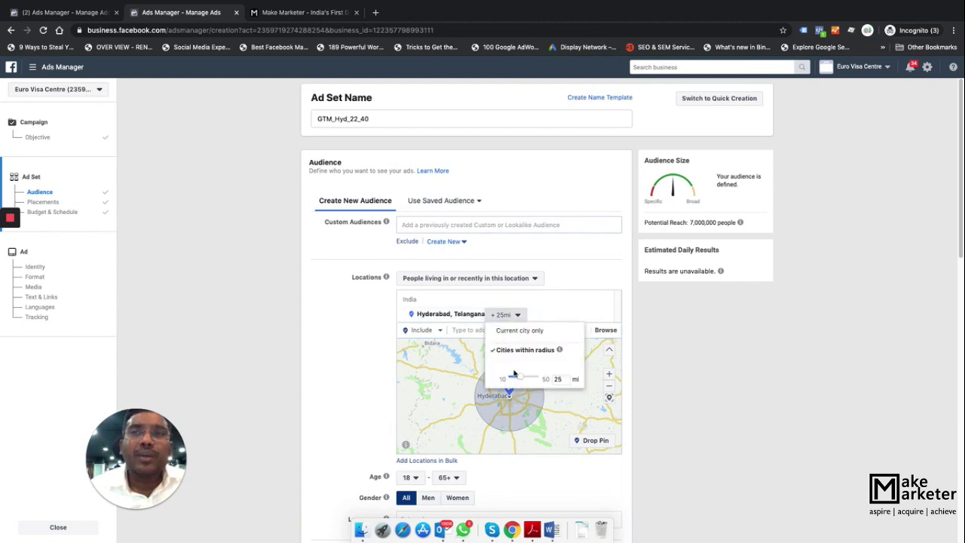
drag(518, 379, 508, 379)
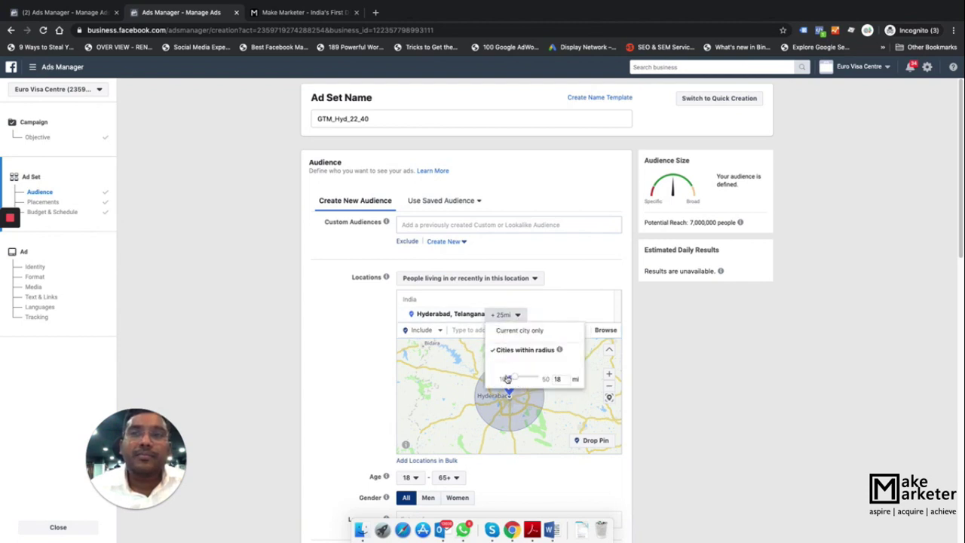
click(325, 357)
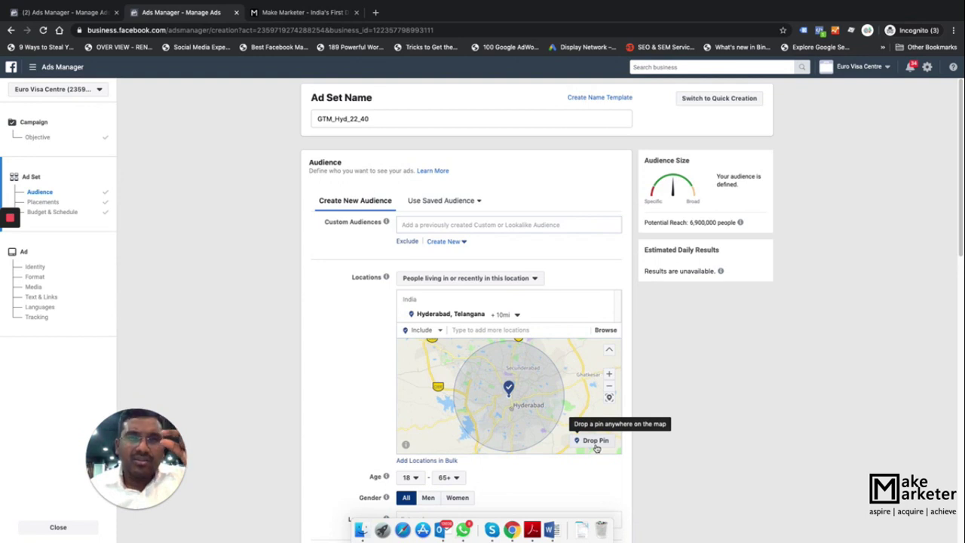
click(595, 441)
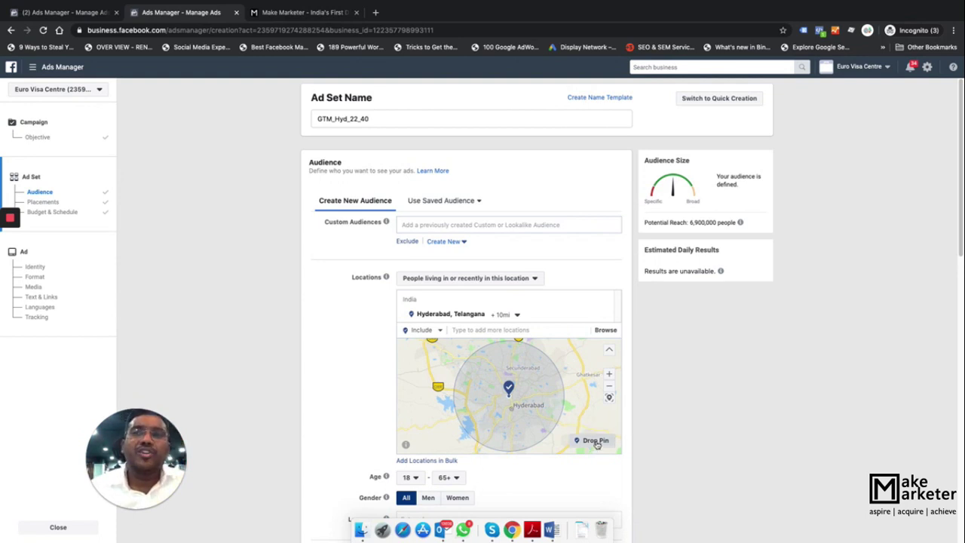
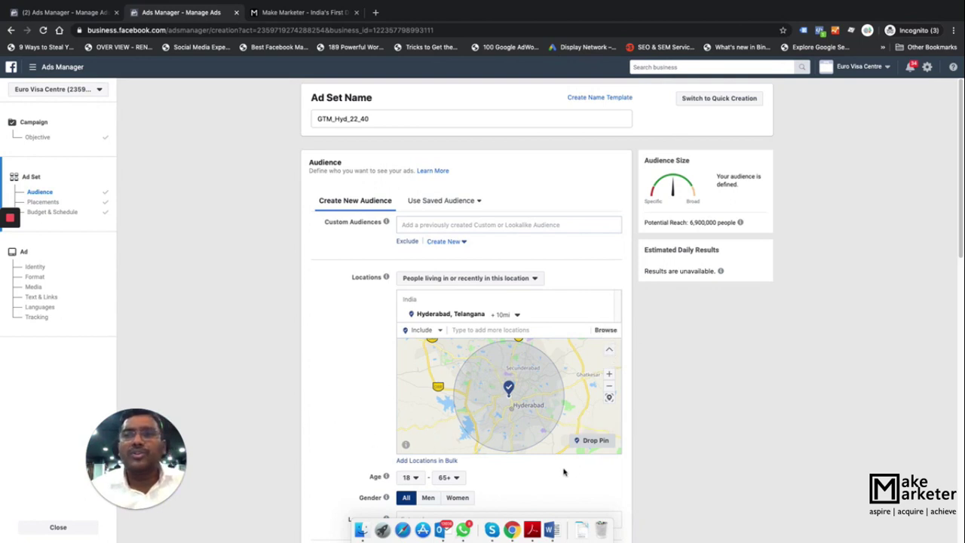
Search the audience's detailed targeting for "Social Media" among the demographics, interests and behaviors to include
scroll(339, 432, down, 1)
scroll(339, 432, down, 3)
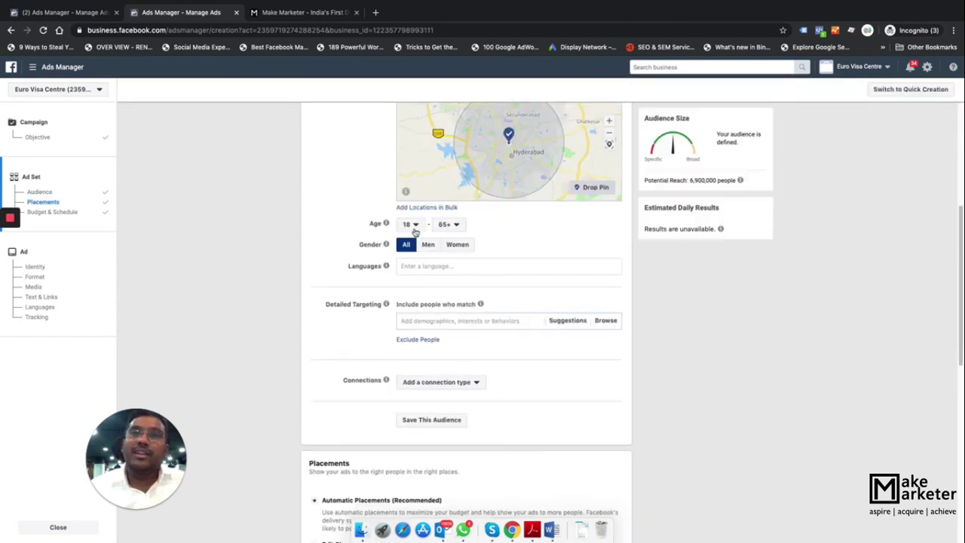
click(426, 268)
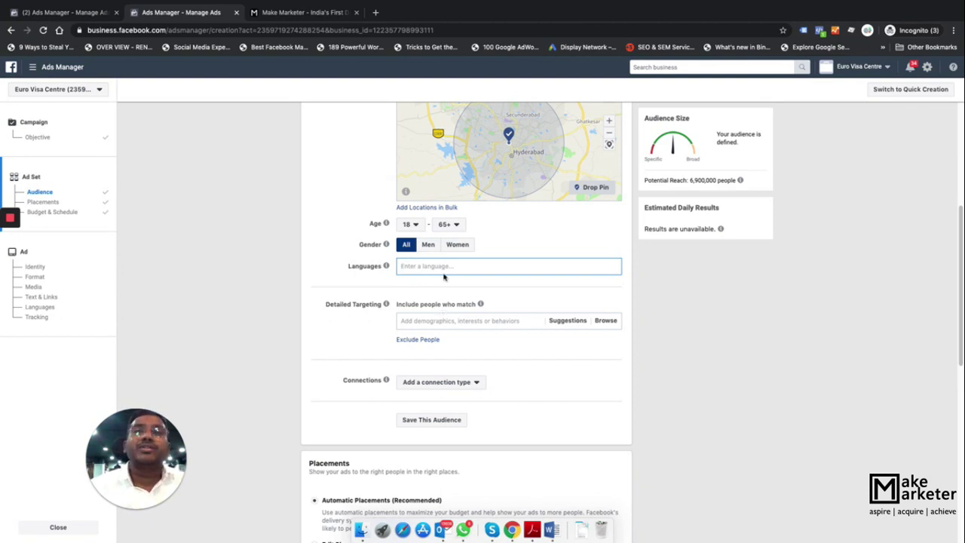
click(441, 321)
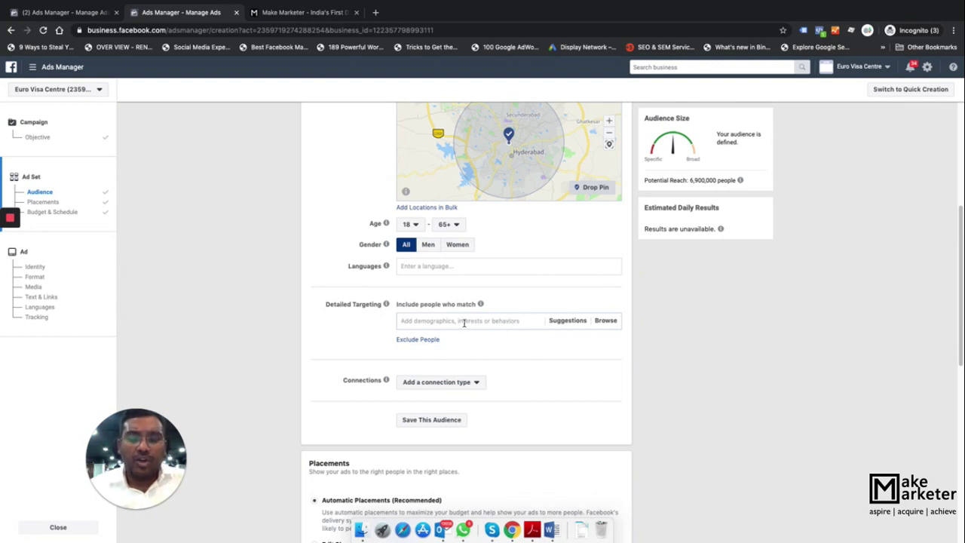
text(Social Media)
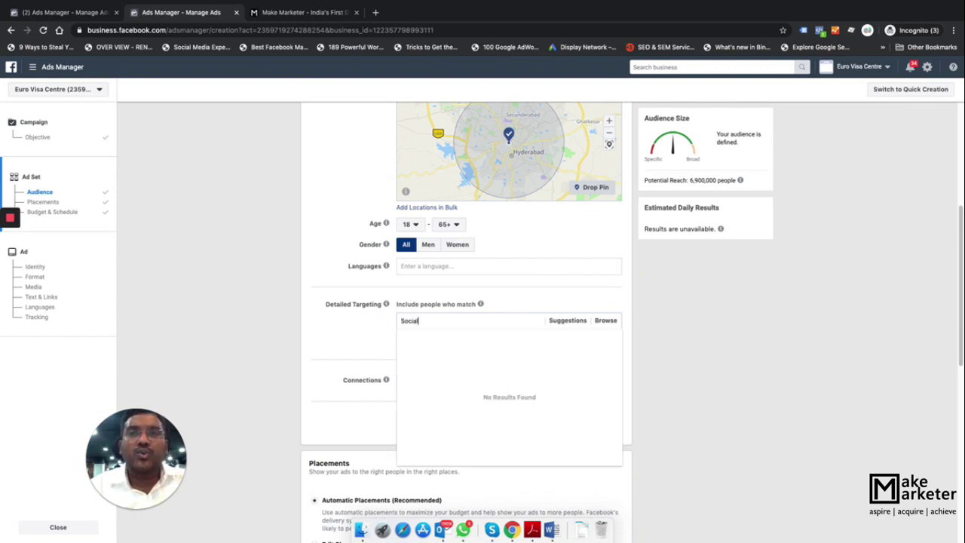